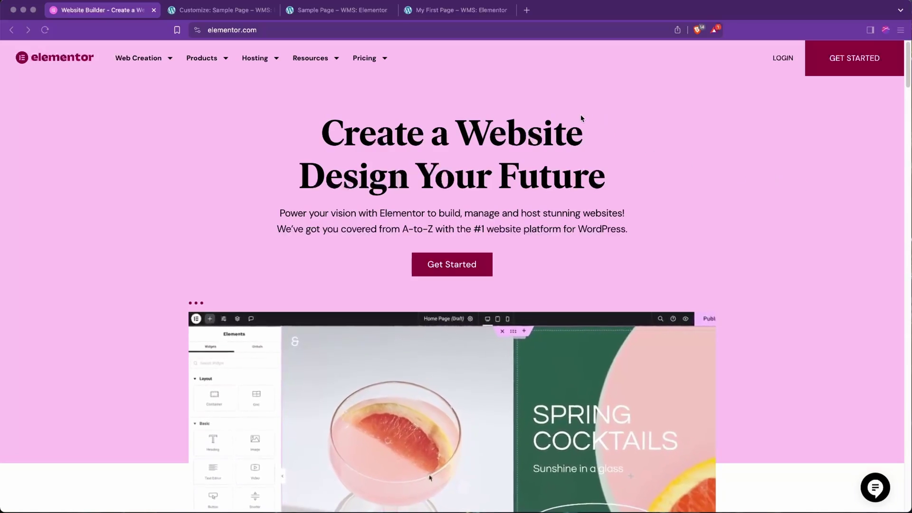
Switch to the 'Sample Page – WMS: Elementor' browser tab to view the local site
left_click(319, 14)
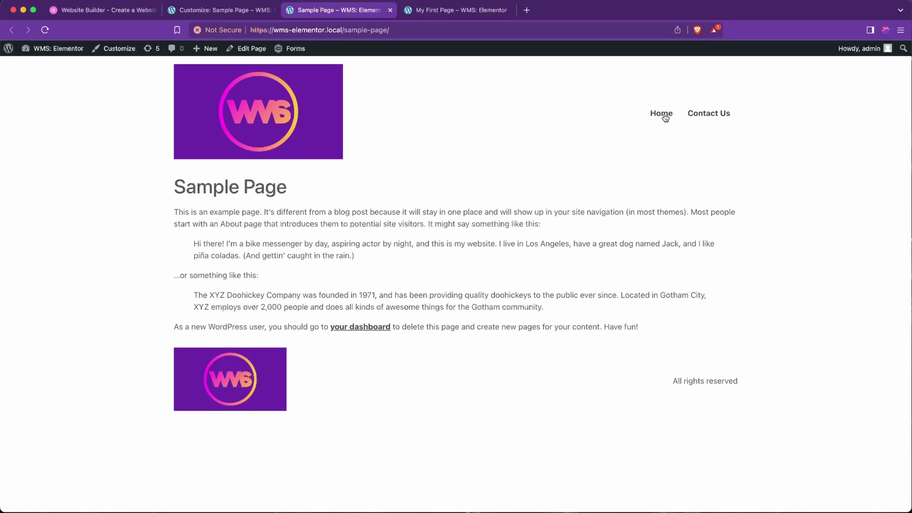
Glance at the My First Page tab, then return to the Sample Page tab
left_click(456, 11)
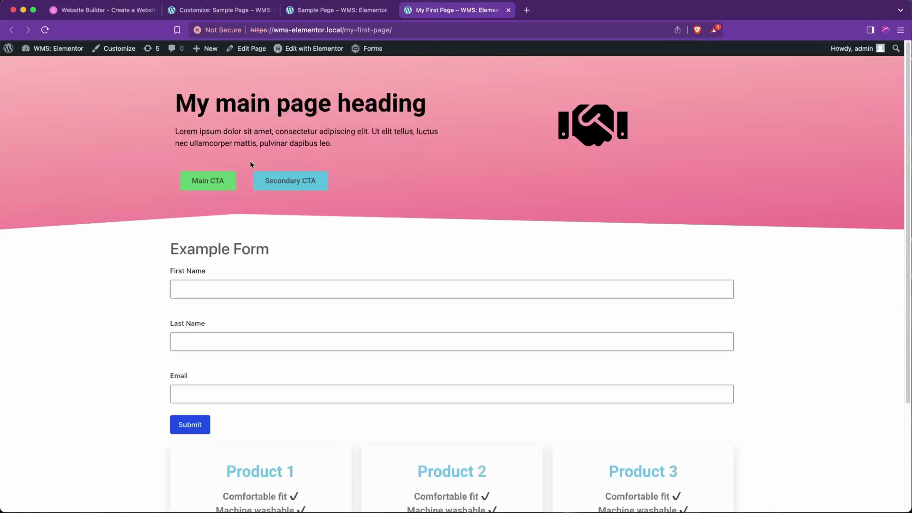
left_click(318, 10)
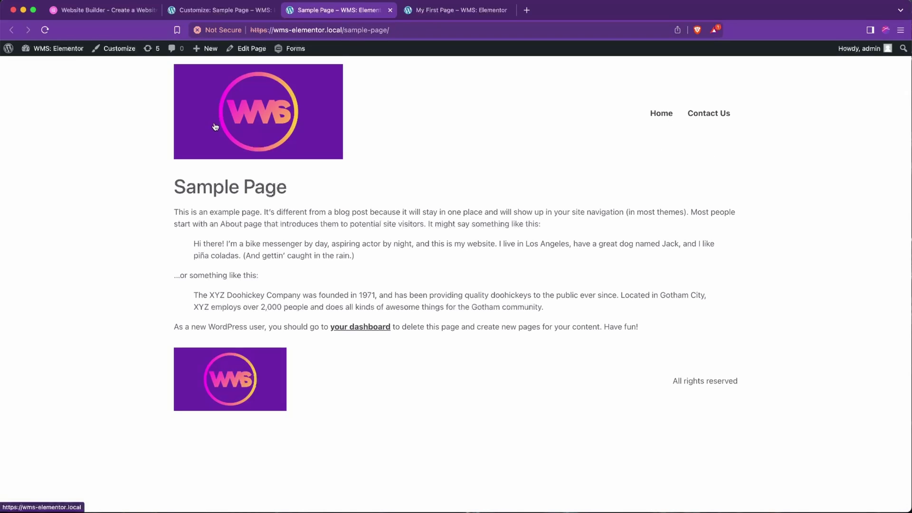
Open the Customizer and go through Header & Footer into Elementor's Default Kit Site Settings
left_click(120, 52, "super")
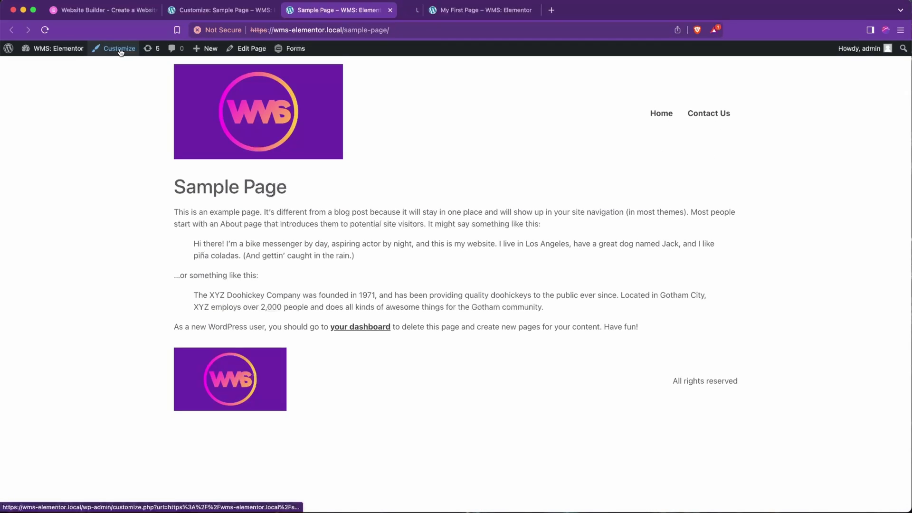
left_click(440, 14)
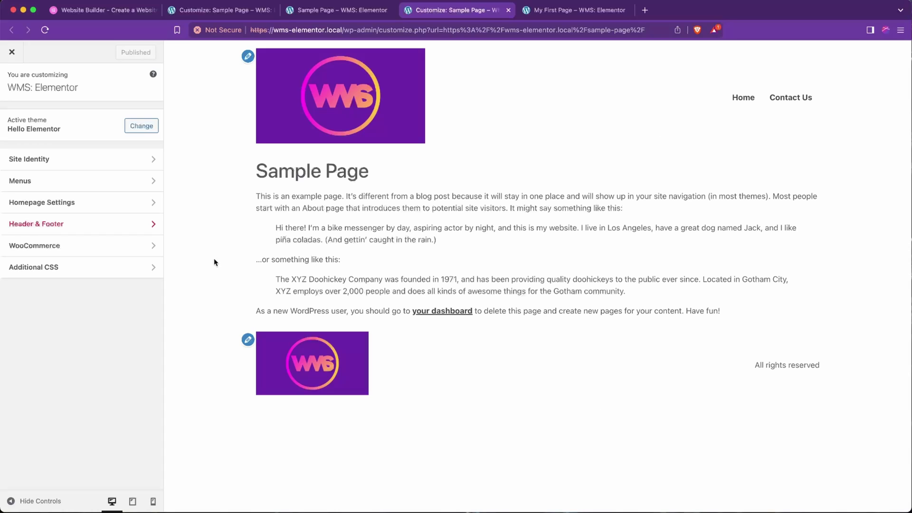
left_click(60, 225)
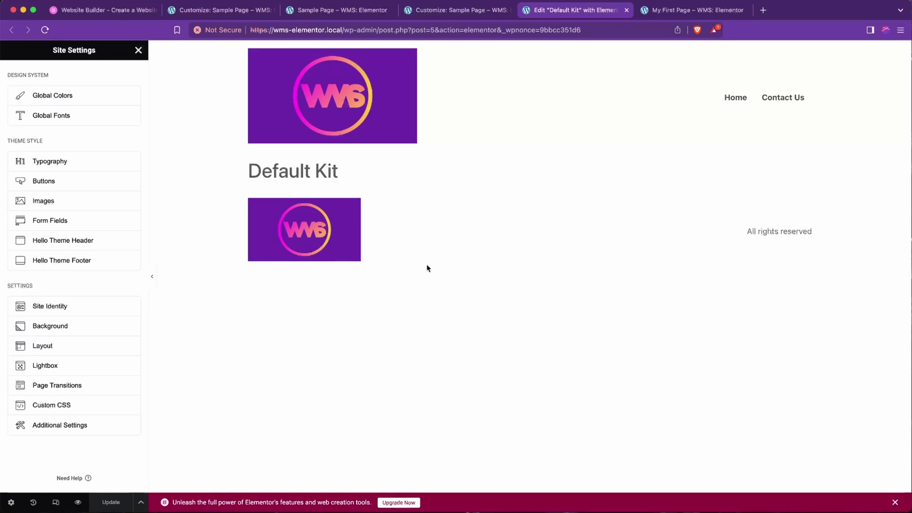
Set the Hello Theme Header menu to Main Menu, click Update, and return to the Sample Page
left_click(81, 241)
left_click(28, 326)
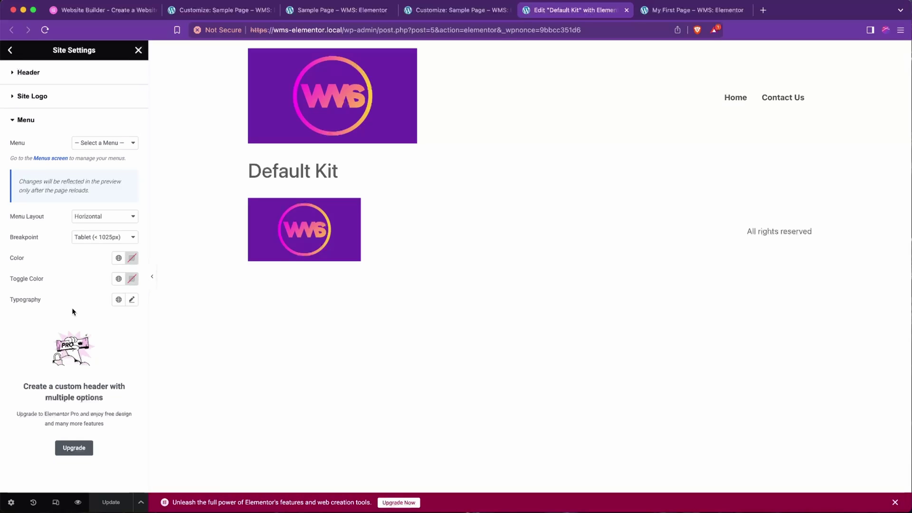
left_click(105, 145)
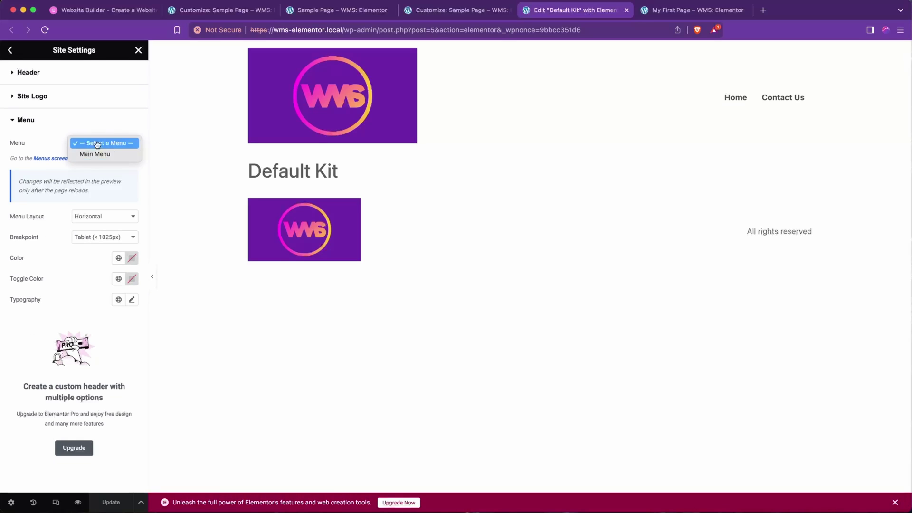
left_click(95, 154)
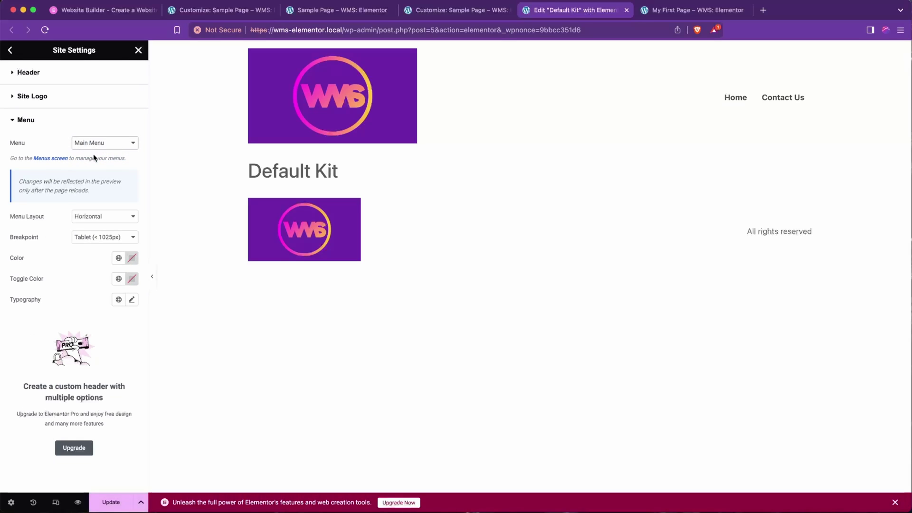
left_click(117, 145)
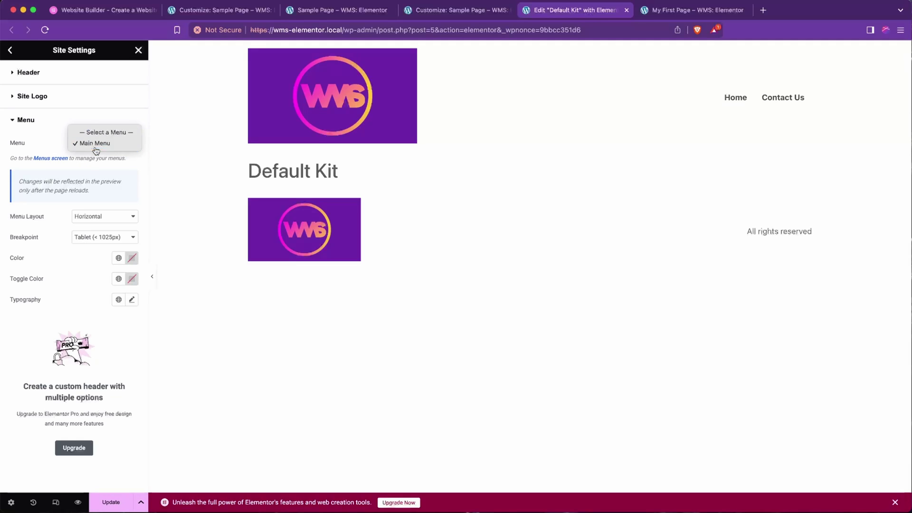
left_click(114, 144)
left_click(112, 503)
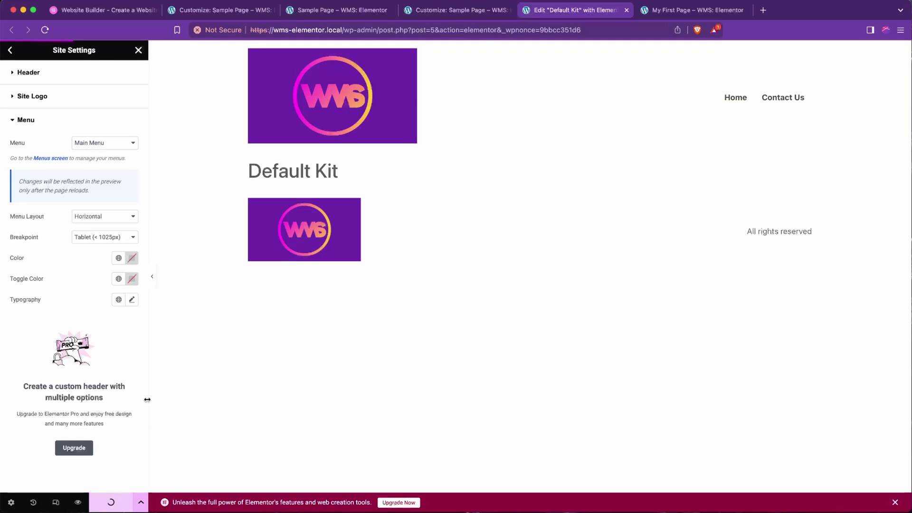
left_click(451, 10)
left_click(336, 11)
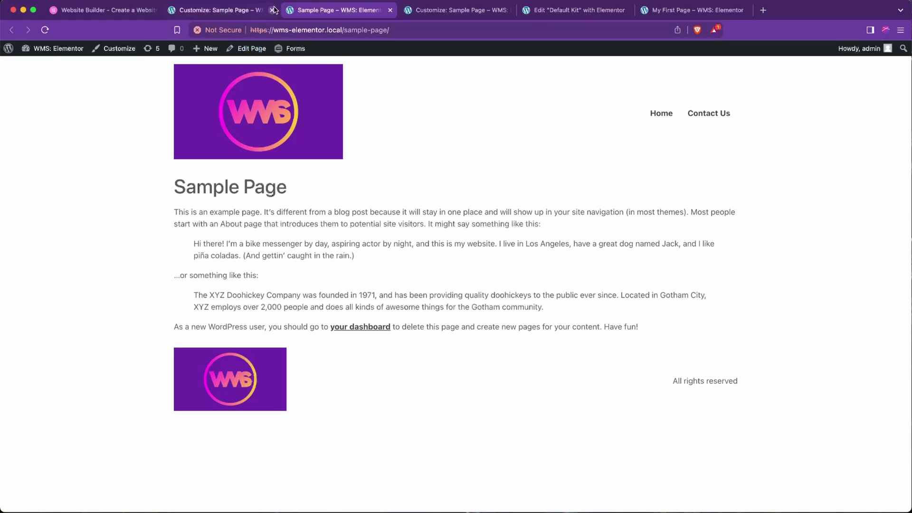
Close the Customizer and go from the Dashboard to Appearance > Menus to edit Main Menu
left_click(179, 11)
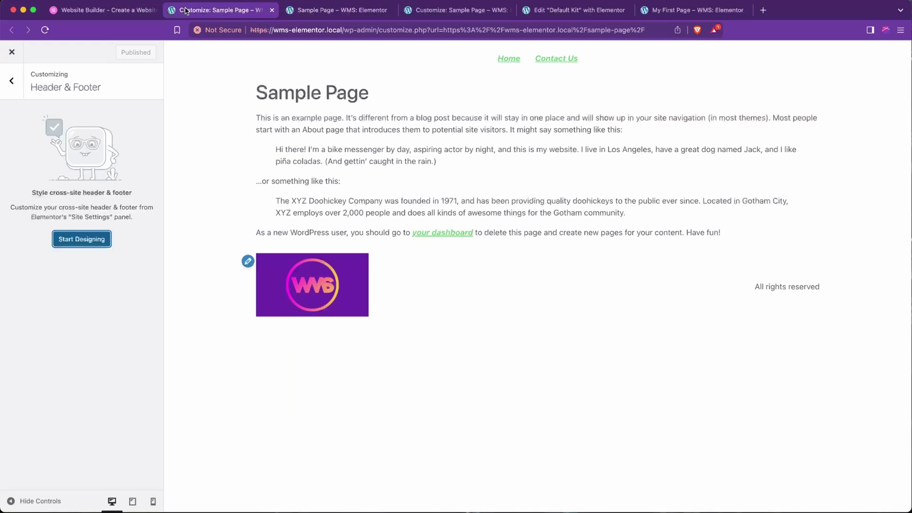
left_click(12, 52)
mouse_move(59, 51)
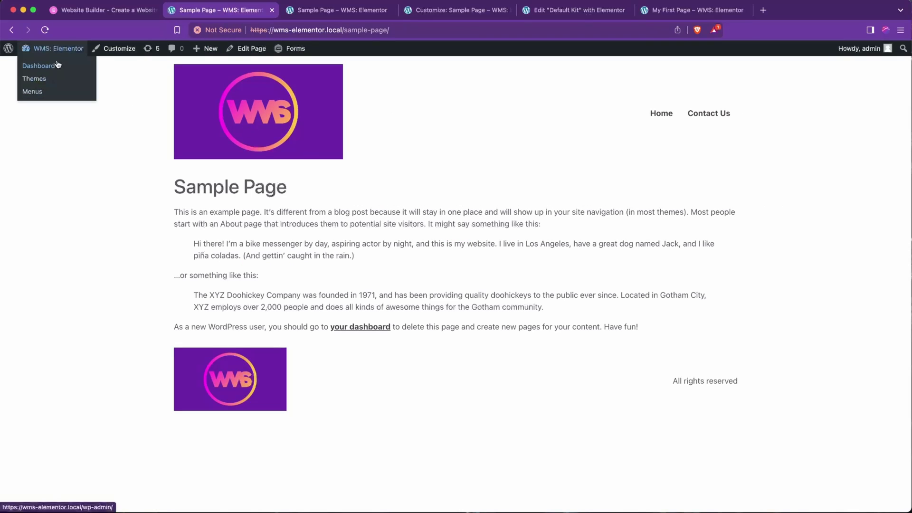
left_click(58, 68)
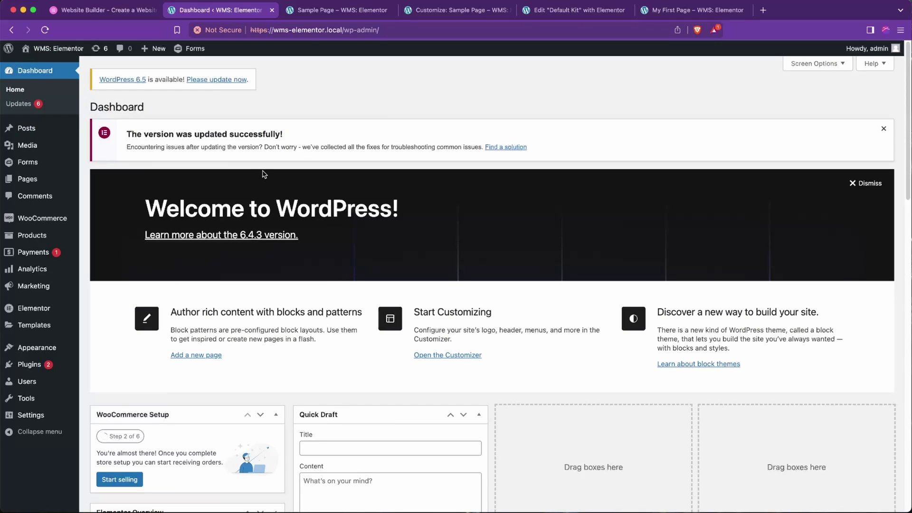
mouse_move(48, 347)
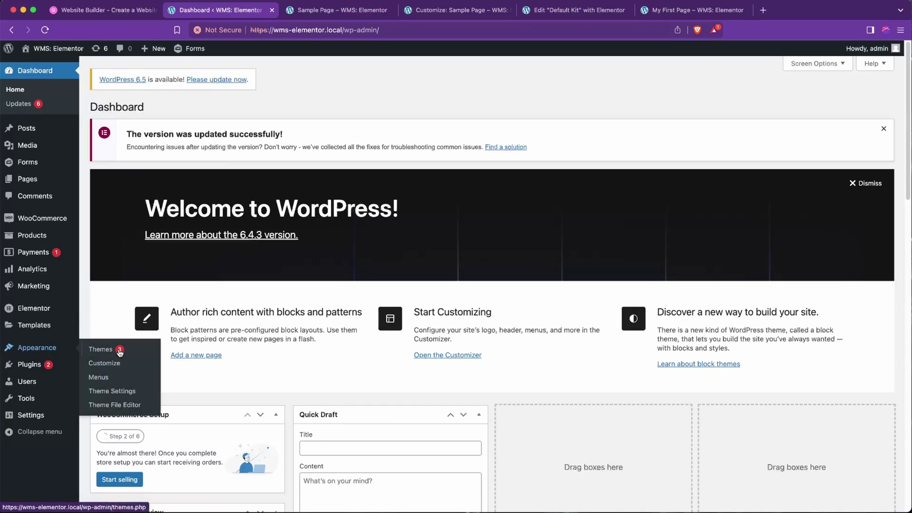
left_click(99, 378)
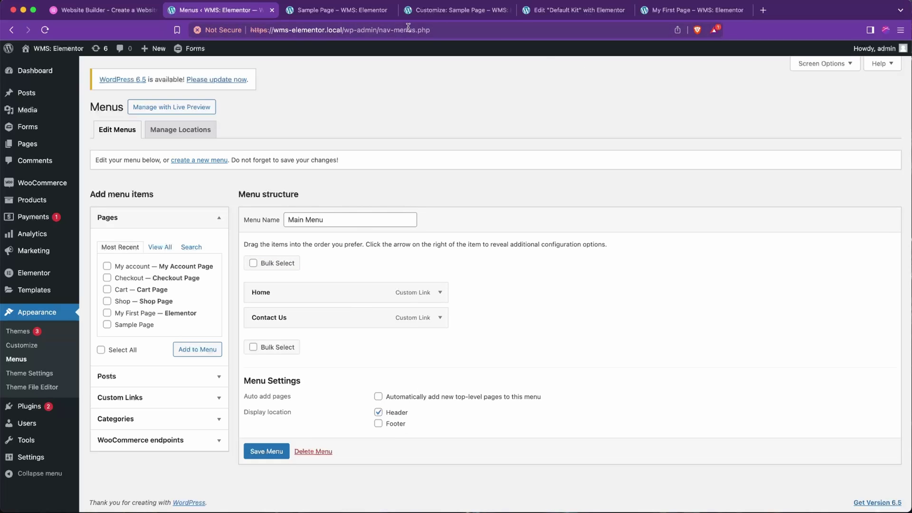
left_click(599, 14)
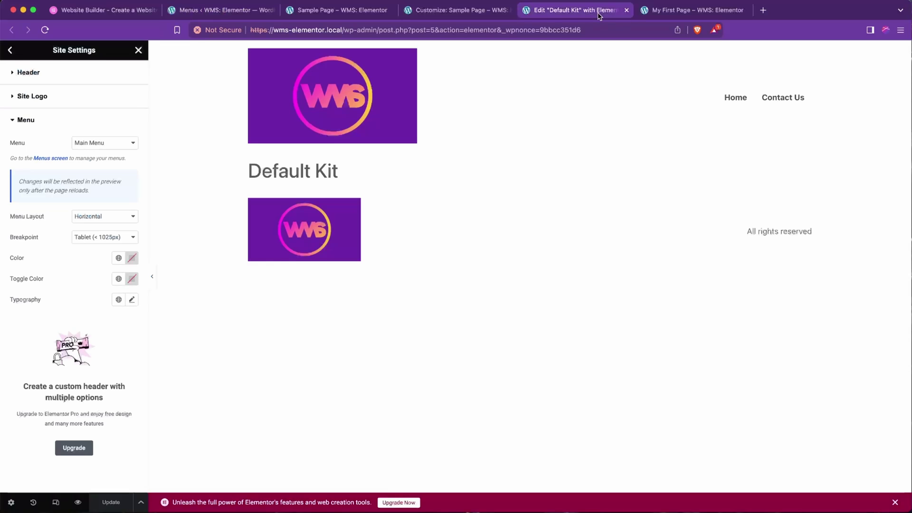
left_click(218, 10)
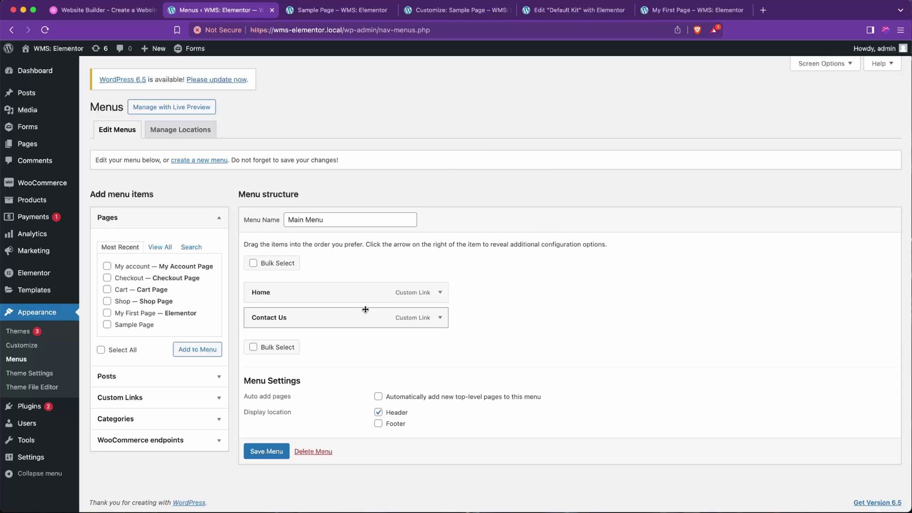
Remove Contact Us from Main Menu and add My First Page in its place
left_click(440, 317)
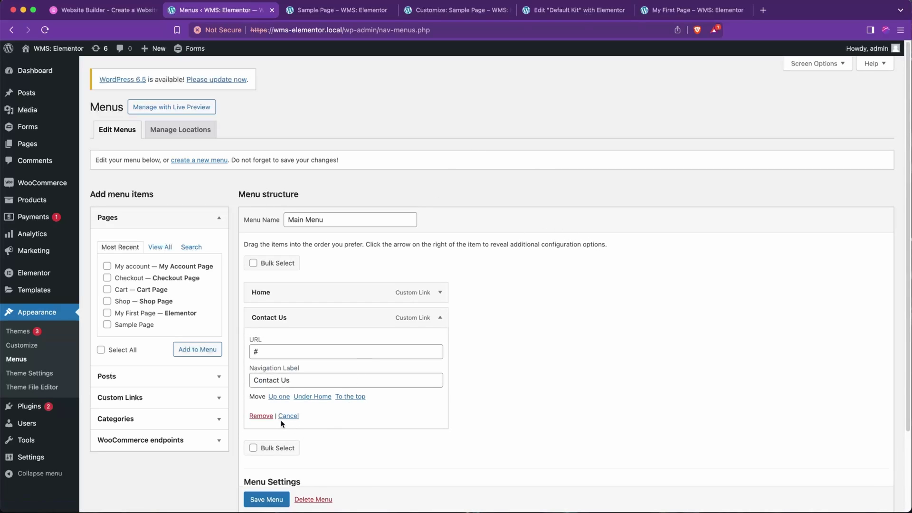
left_click(260, 416)
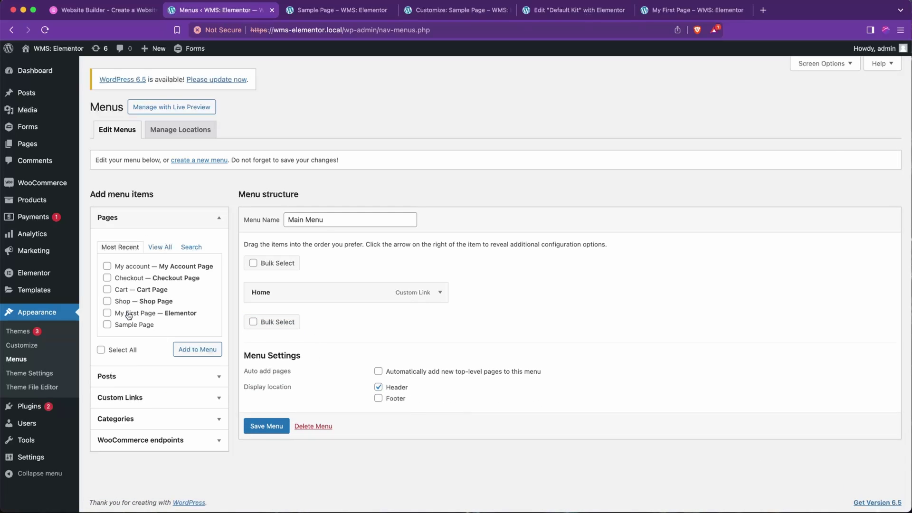
left_click(197, 349)
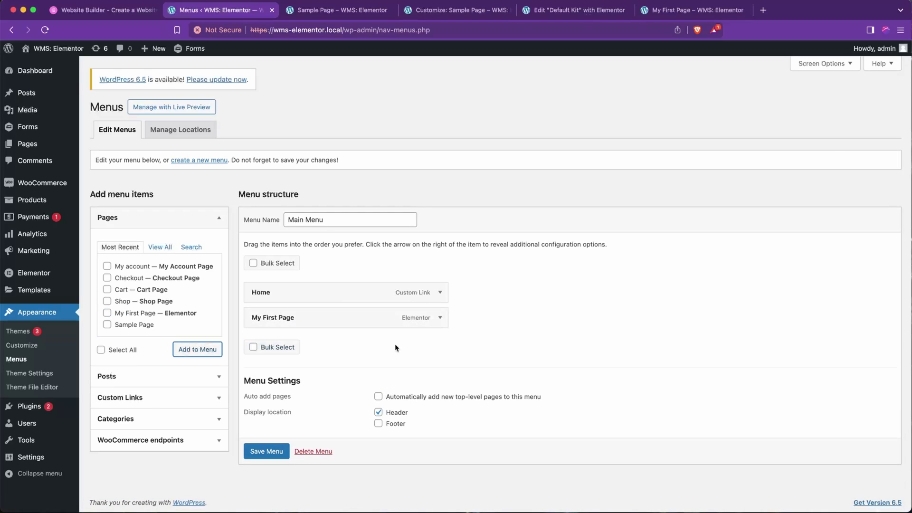
Add a 'Sub-Link' custom link with URL #, nest it under My First Page, and save
left_click(148, 399)
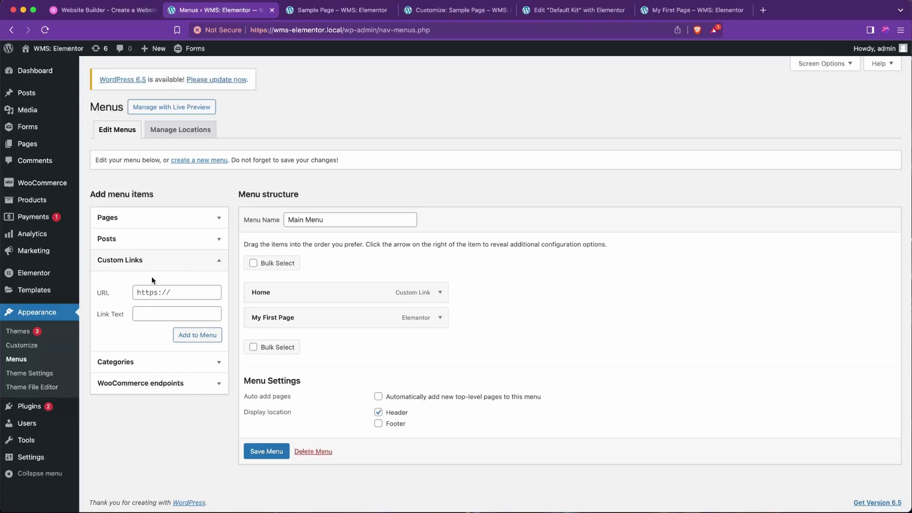
left_click(170, 298)
key("ctrl+a")
type("#")
key("Tab")
type("Sub")
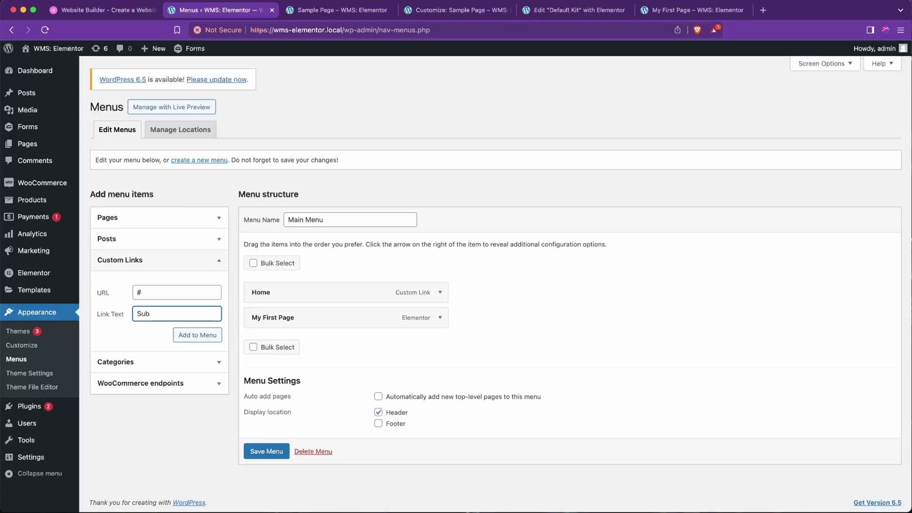
type("-Link")
left_click(196, 335)
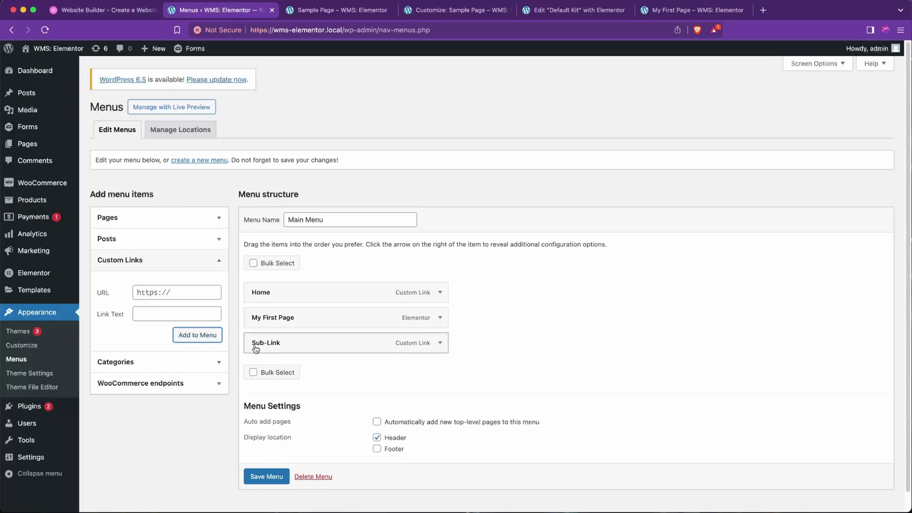
left_click_drag(256, 347, 268, 342)
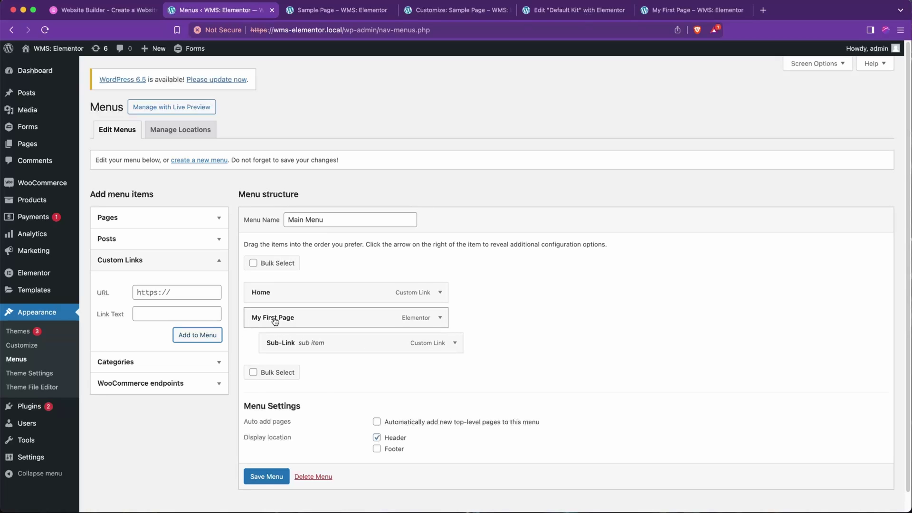
left_click(276, 475)
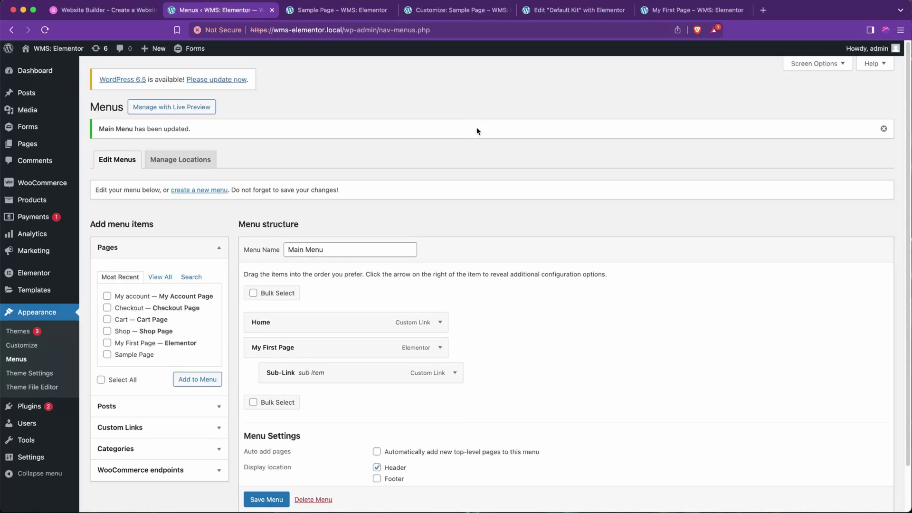
left_click(459, 13)
left_click(565, 10)
left_click(340, 10)
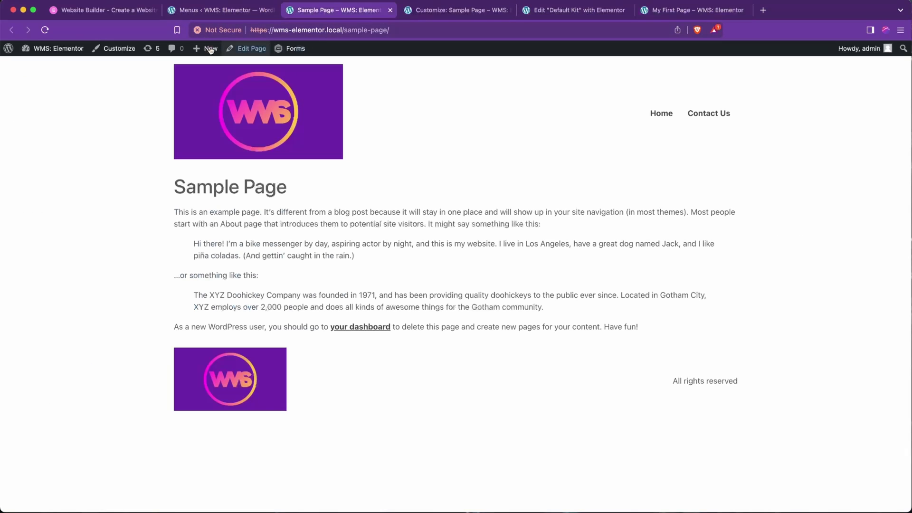
left_click(45, 30)
mouse_move(679, 119)
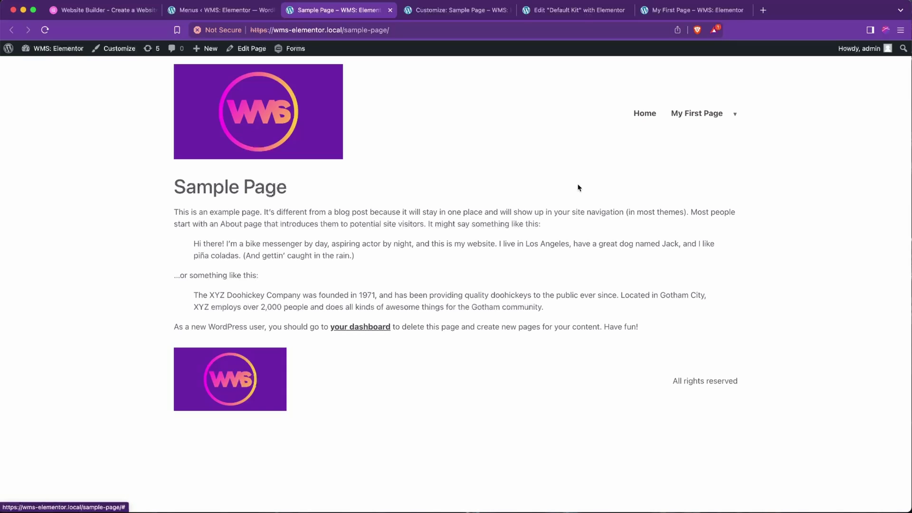
left_click(701, 117)
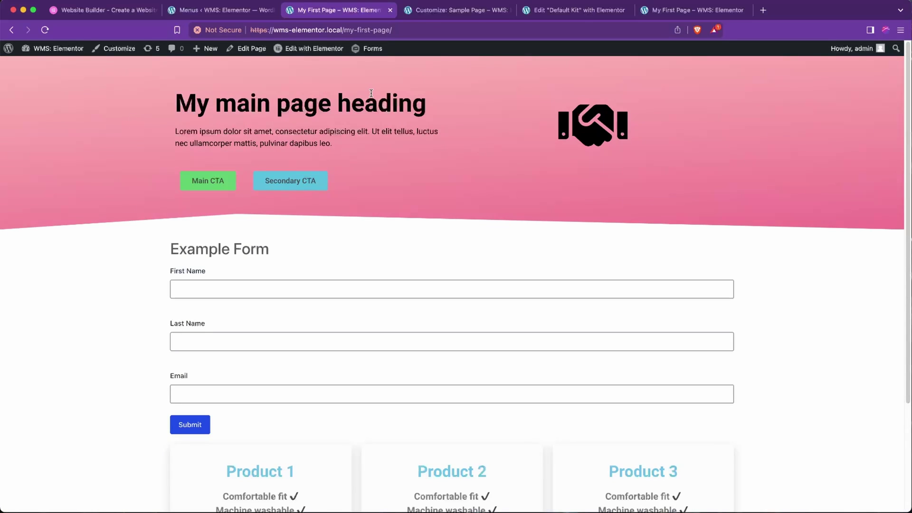
left_click(12, 29)
key("ctrl+shift+Tab")
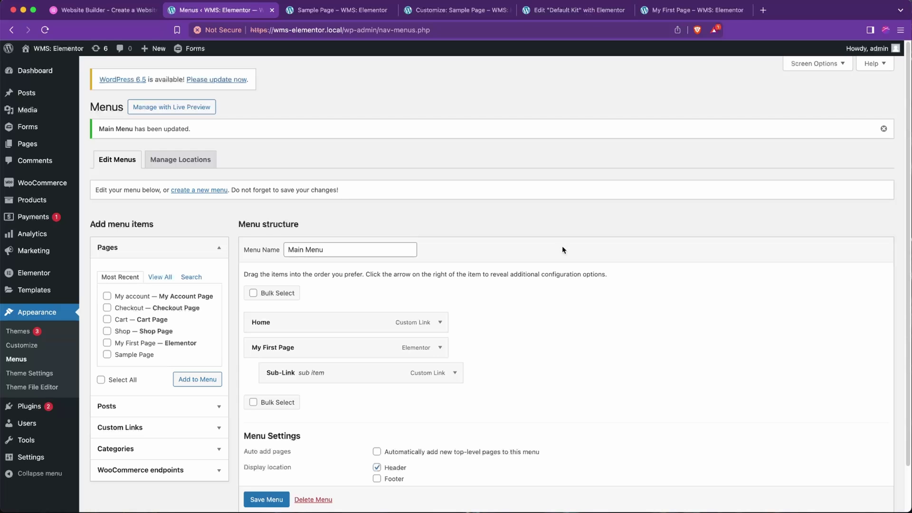
Expand the Posts and Custom Links panels and begin entering google.com as a custom link URL
scroll(490, 222, "down", 2)
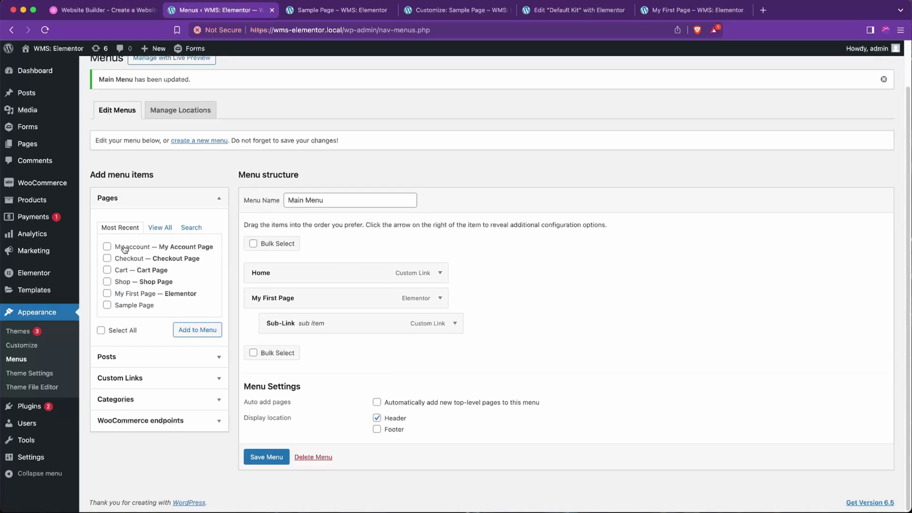
left_click(139, 357)
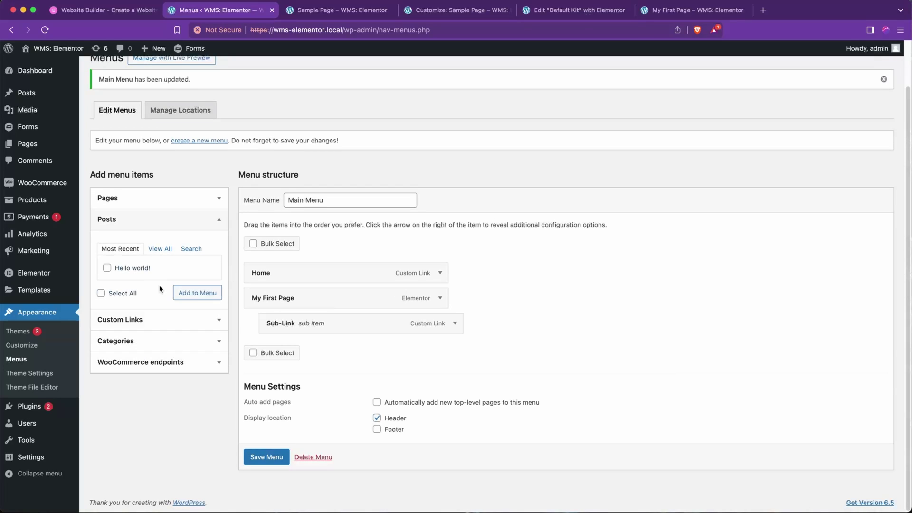
left_click(160, 326)
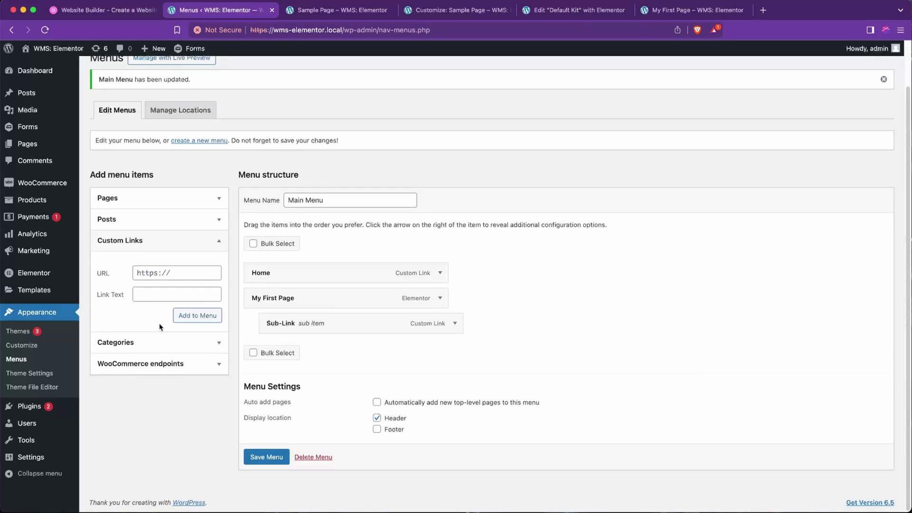
left_click(164, 269)
type("google.com")
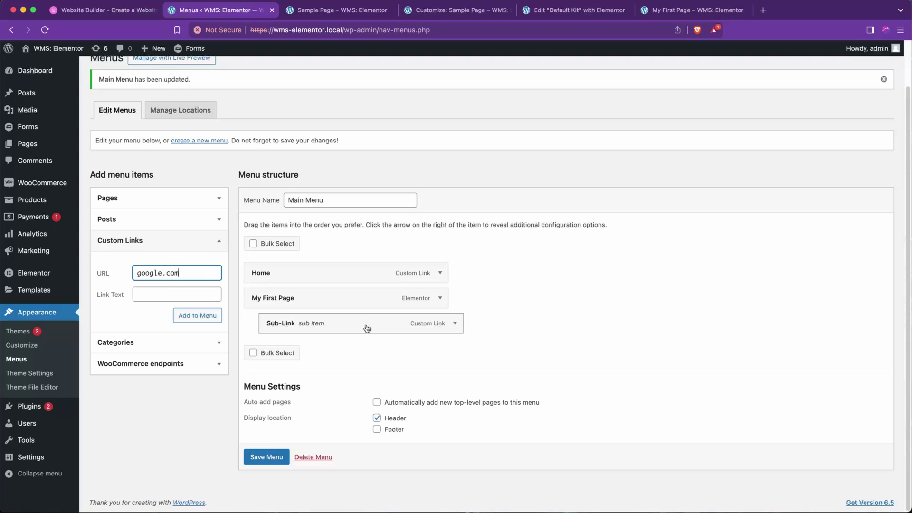
Expand the Sub-Link and My First Page menu items to show their settings
left_click(455, 323)
left_click(440, 298)
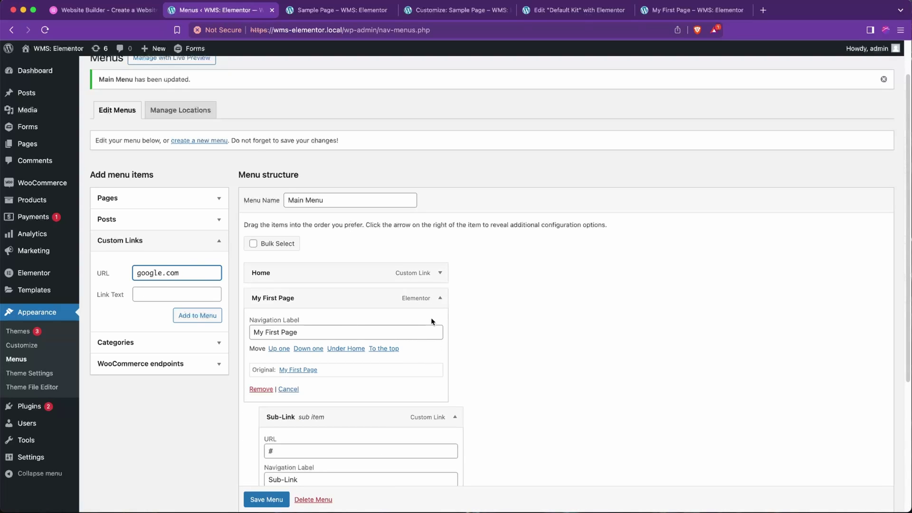
scroll(431, 321, "up", 2)
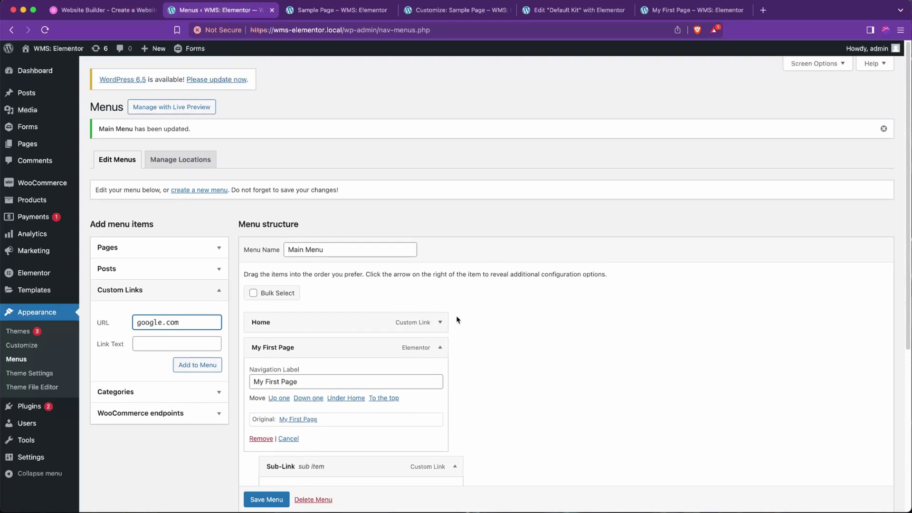
Enable the Link Target property for menu items in Screen Options
left_click(825, 65)
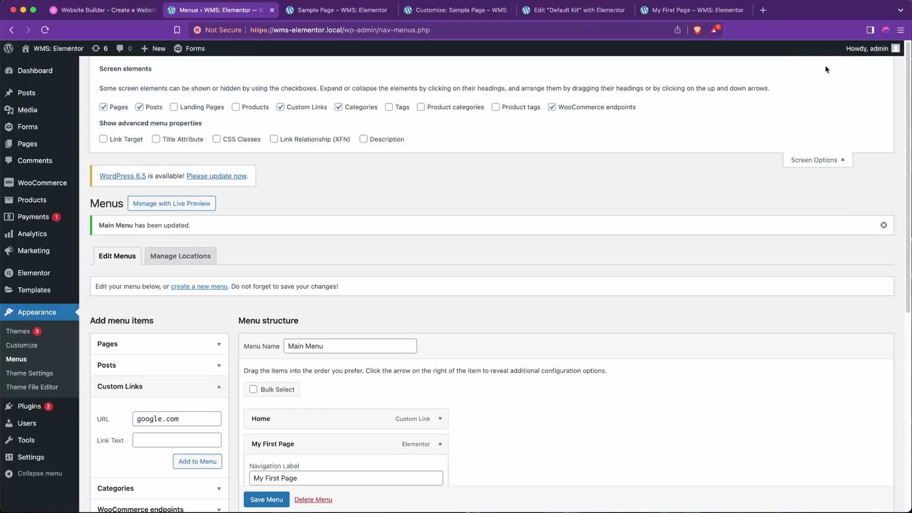
left_click(136, 139)
left_click(816, 161)
Set My First Page to open in a new tab, update Main Menu, and return to the Default Kit settings
scroll(594, 314, "down", 1)
scroll(469, 346, "down", 3)
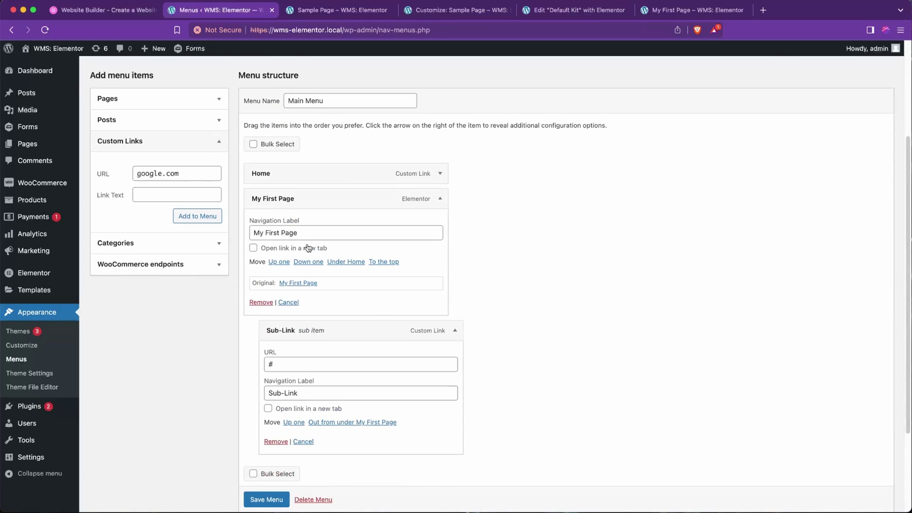
left_click(308, 247)
left_click(296, 411)
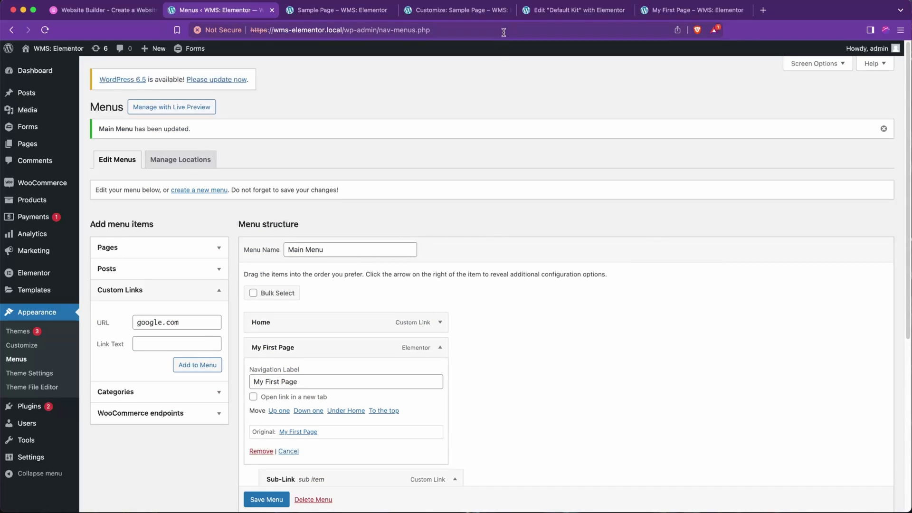
left_click(565, 10)
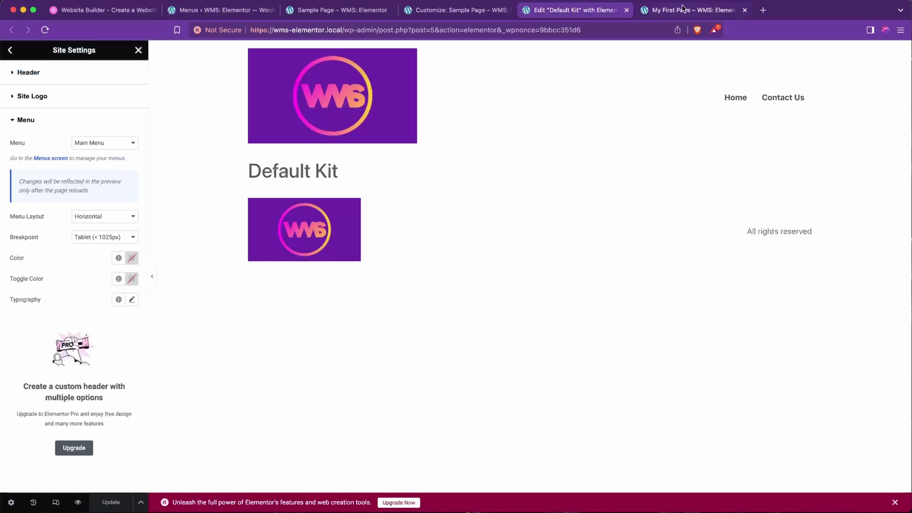